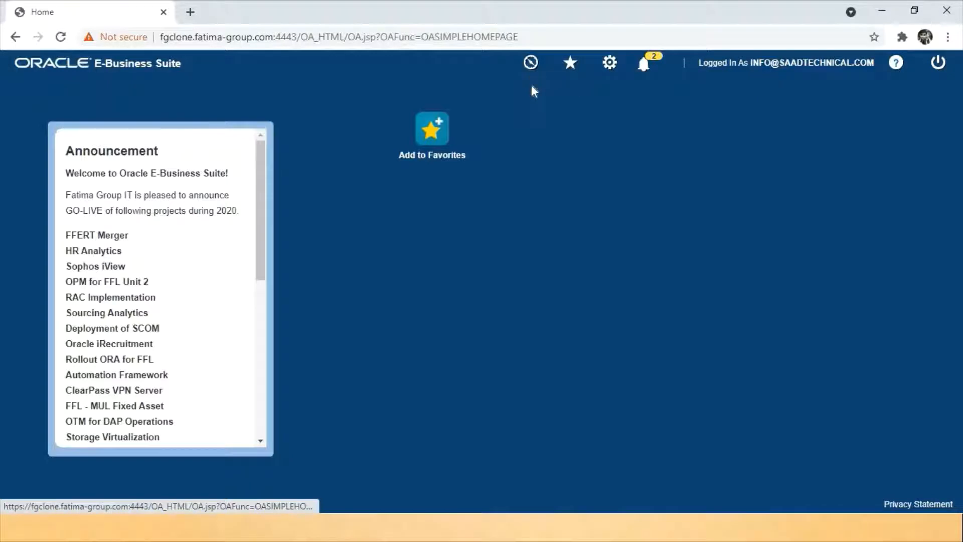
Open the open invitation "Practice RFQ - 16 April 2021" from the Sourcing Supplier responsibility's Sourcing Home Page
left_click(531, 63)
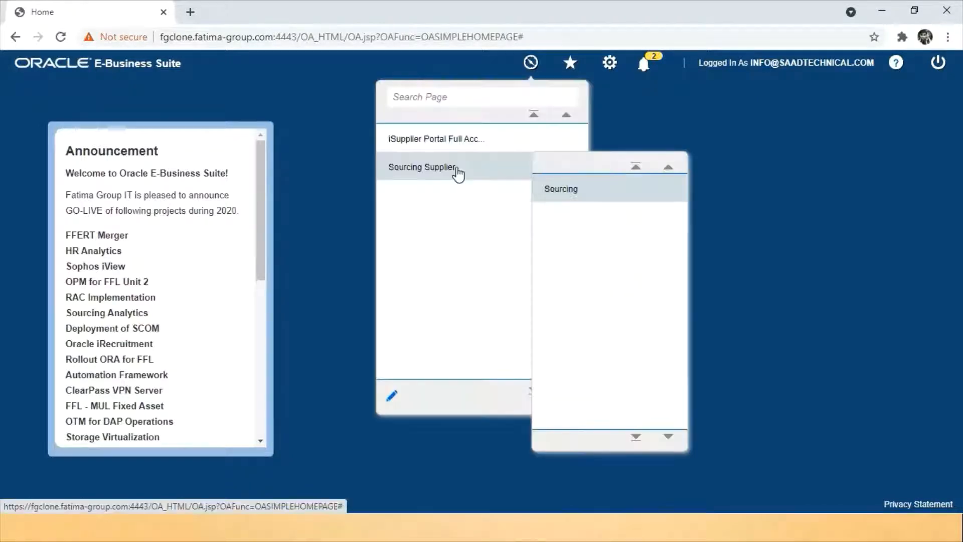
left_click(557, 200)
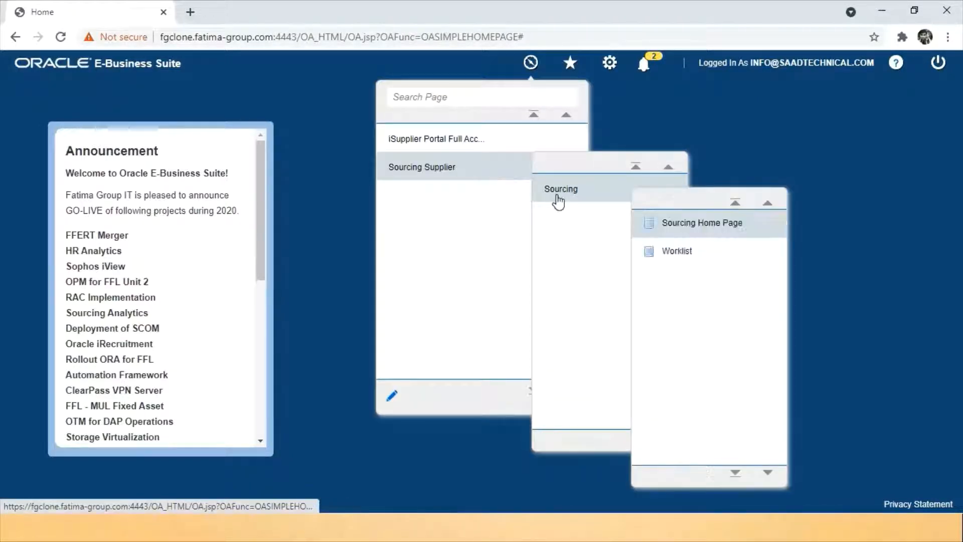
left_click(683, 226)
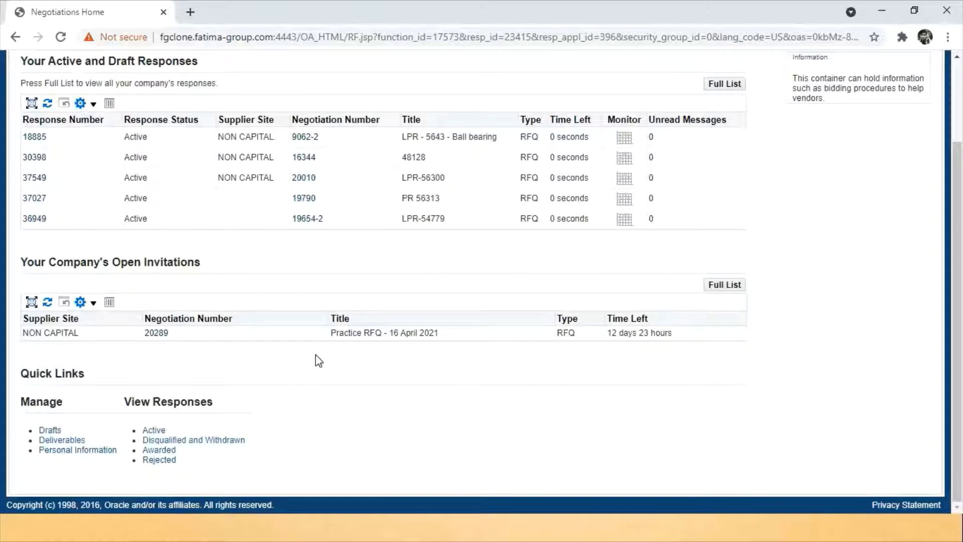
left_click(159, 335)
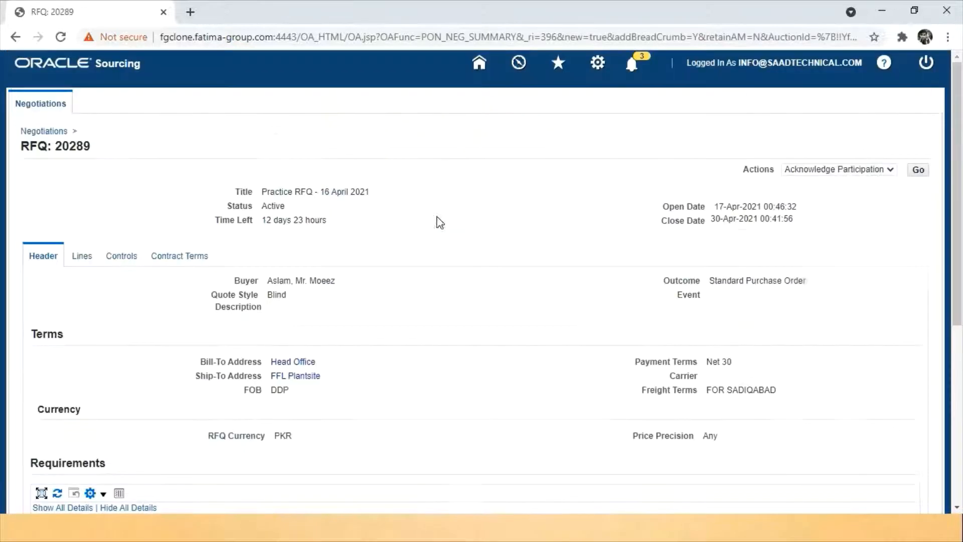
Acknowledge the company's participation in the RFQ with Yes, leaving the note to the buyer blank, and apply it
scroll(483, 250, "down", 6)
scroll(482, 252, "up", 6)
left_click(919, 171)
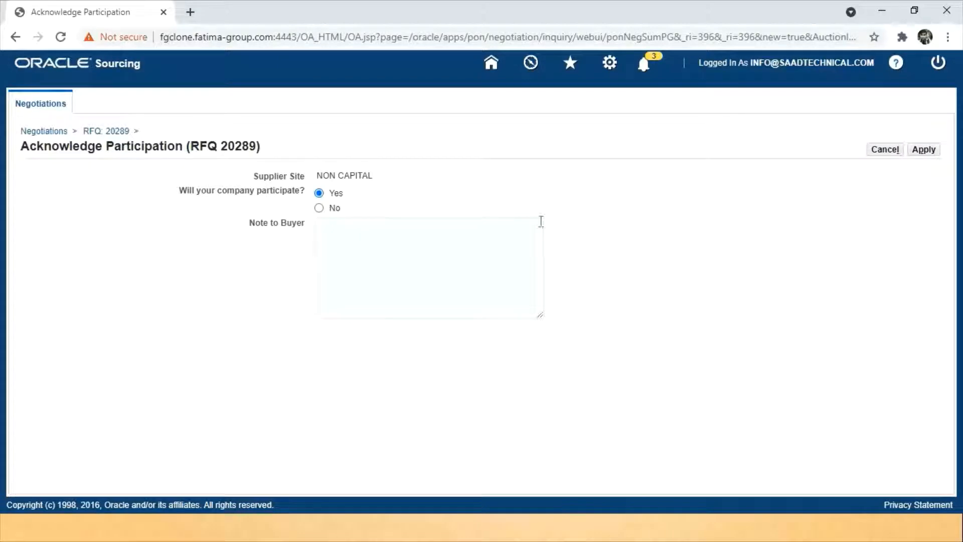
left_click(382, 243)
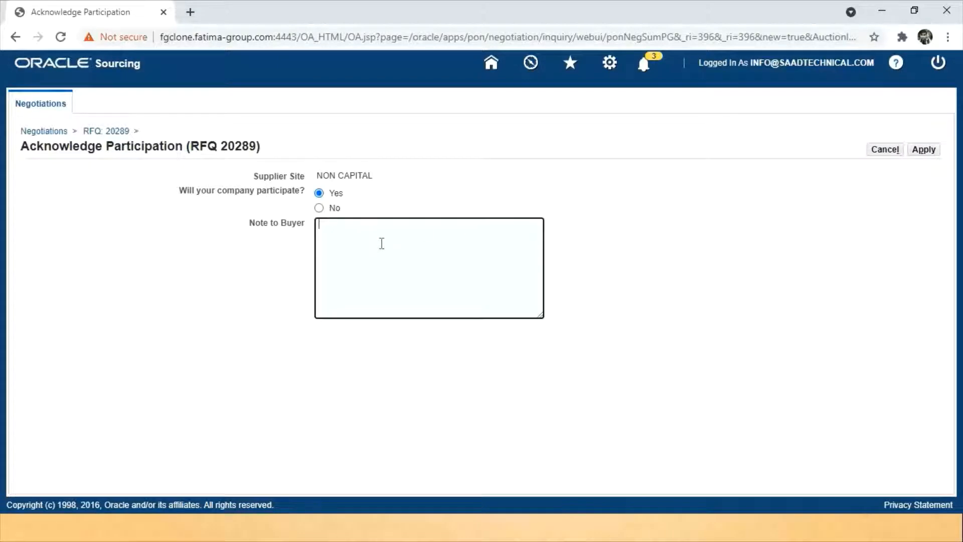
left_click(491, 165)
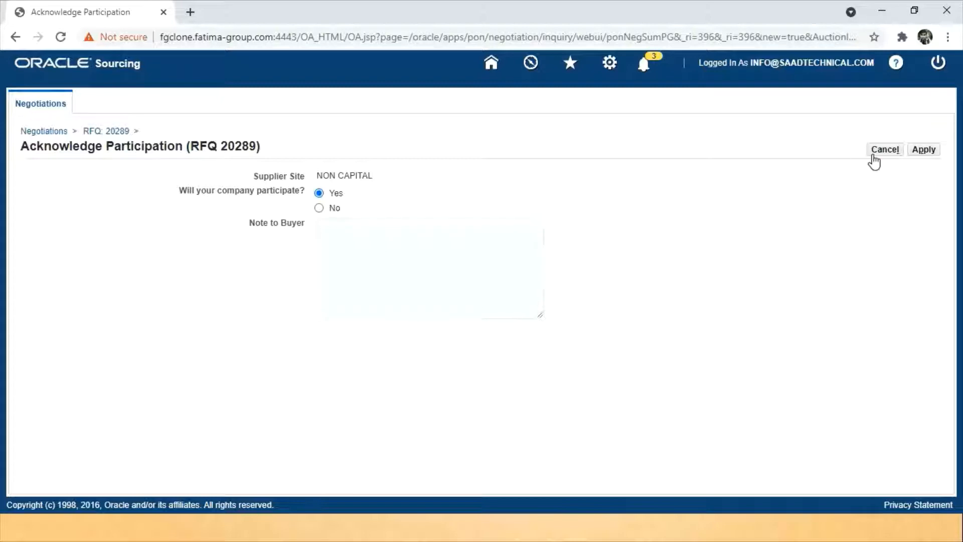
left_click(921, 150)
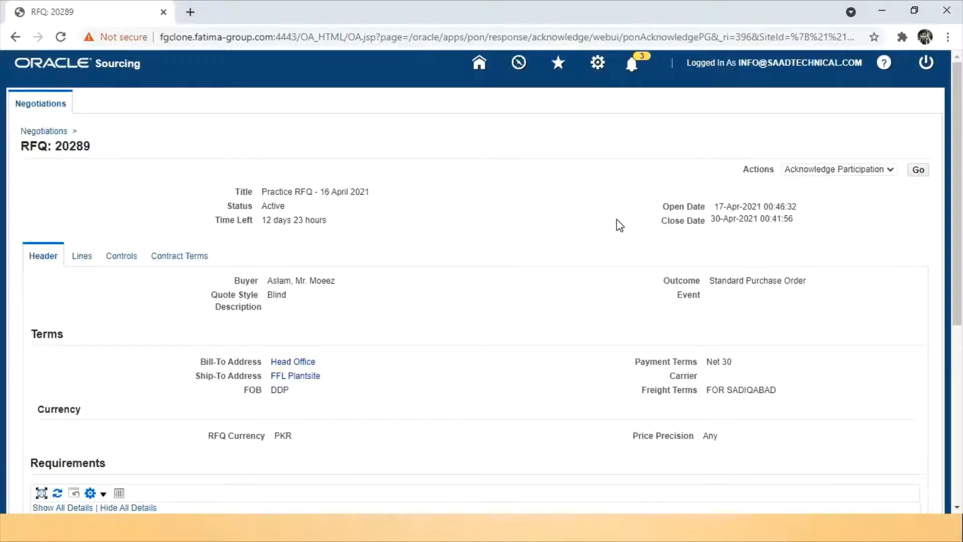
Switch to the buyer's Firefox session and view the suppliers of the same RFQ
key("alt+Tab")
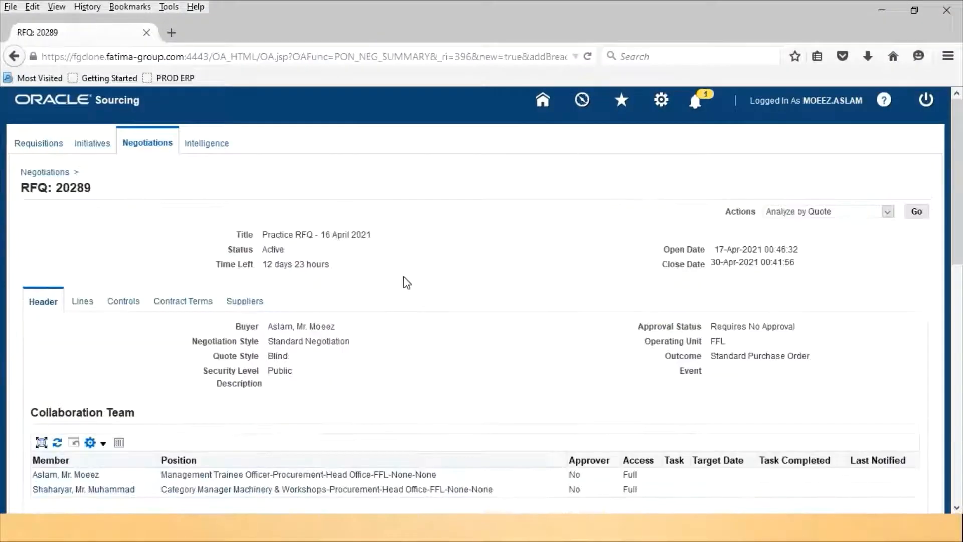
left_click(245, 303)
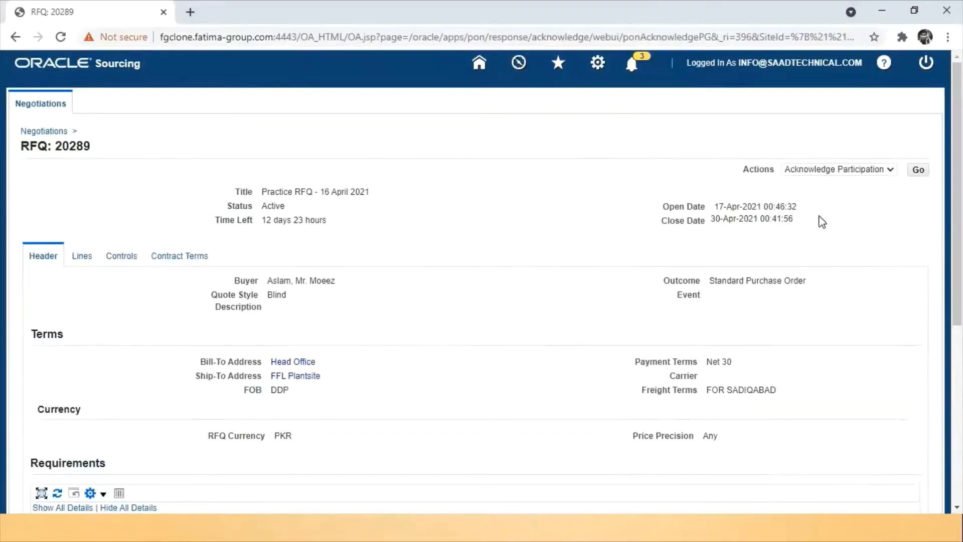
Back in the supplier's Chrome session, start a new quote with the Create Quote action on the RFQ
left_click(886, 170)
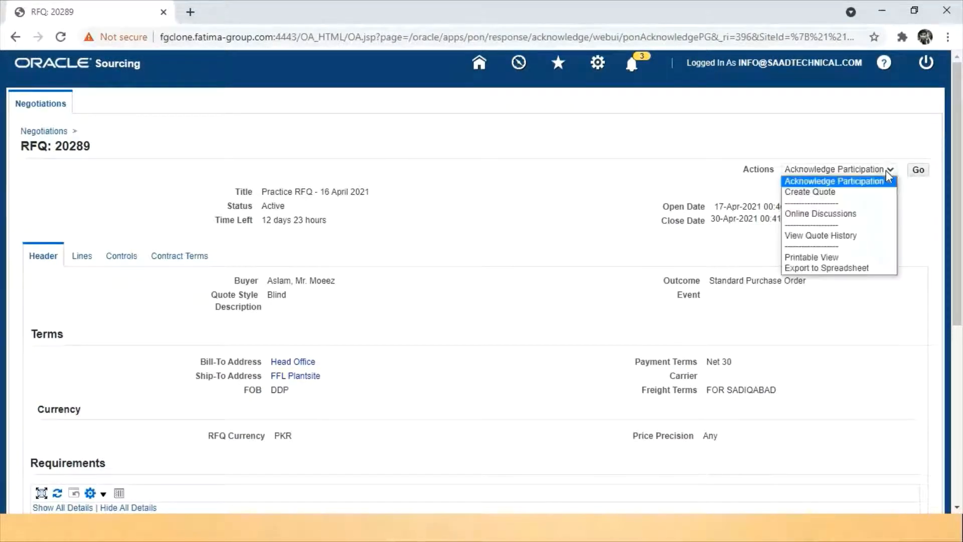
left_click(833, 193)
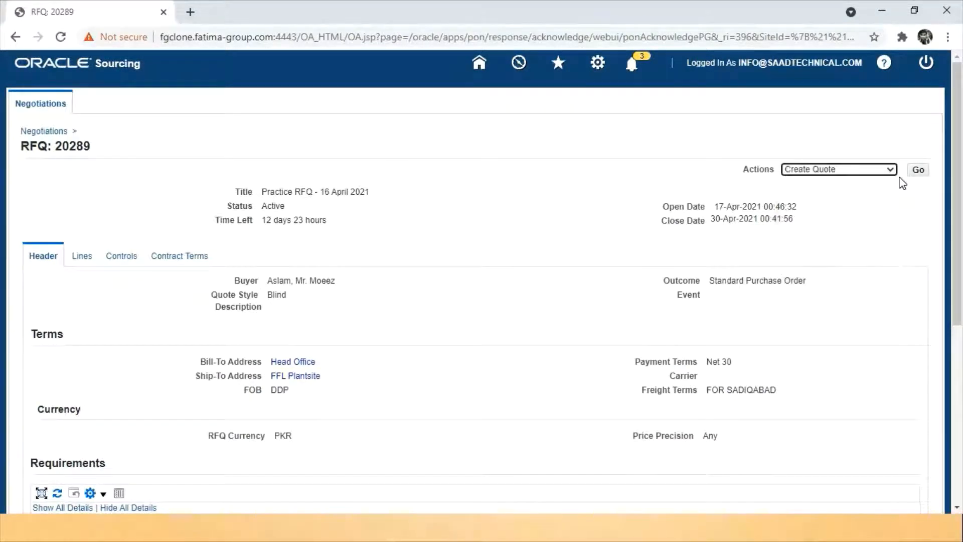
left_click(919, 170)
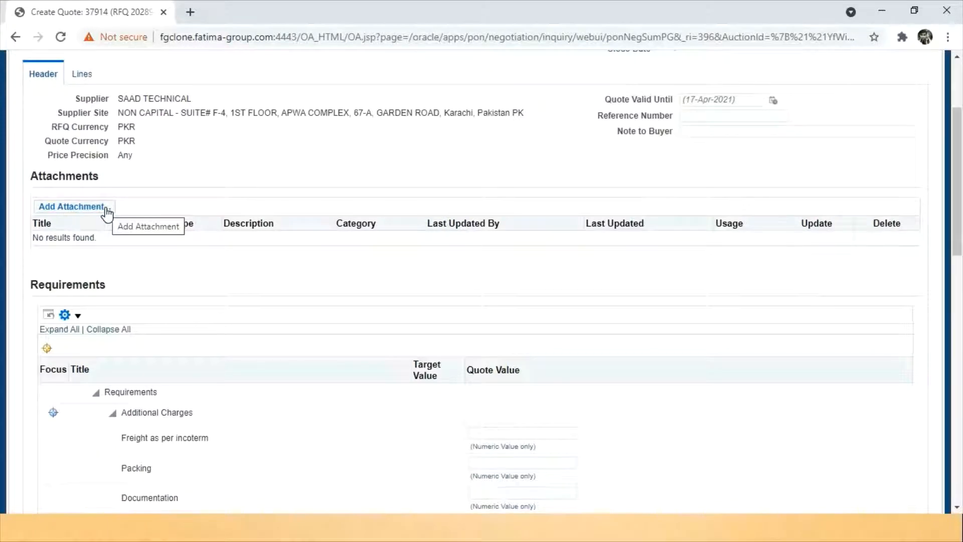
left_click(107, 211)
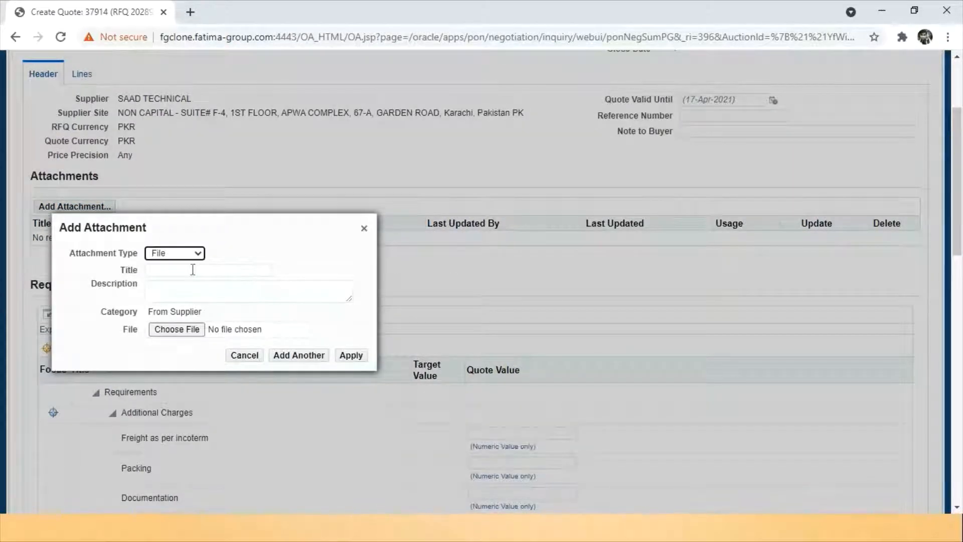
left_click(192, 270)
left_click(197, 331)
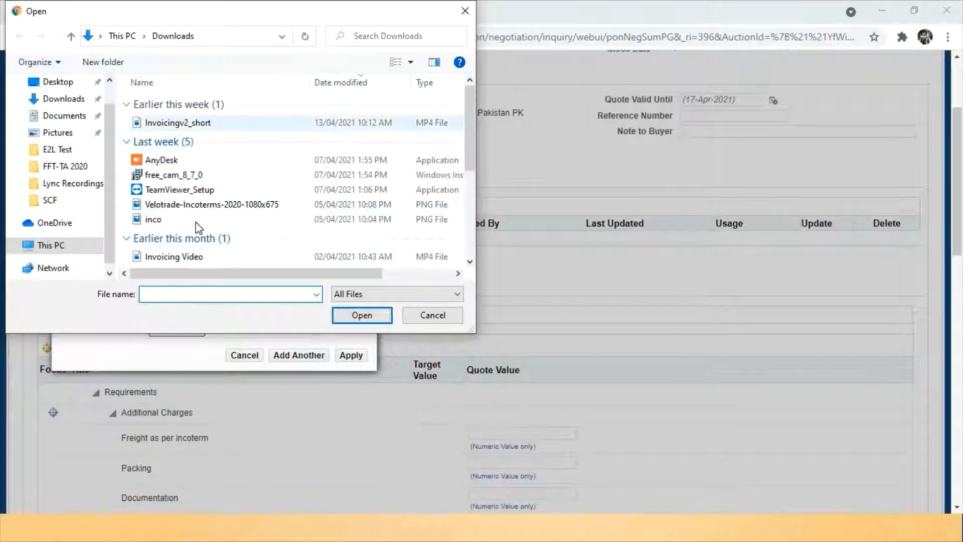
left_click(432, 317)
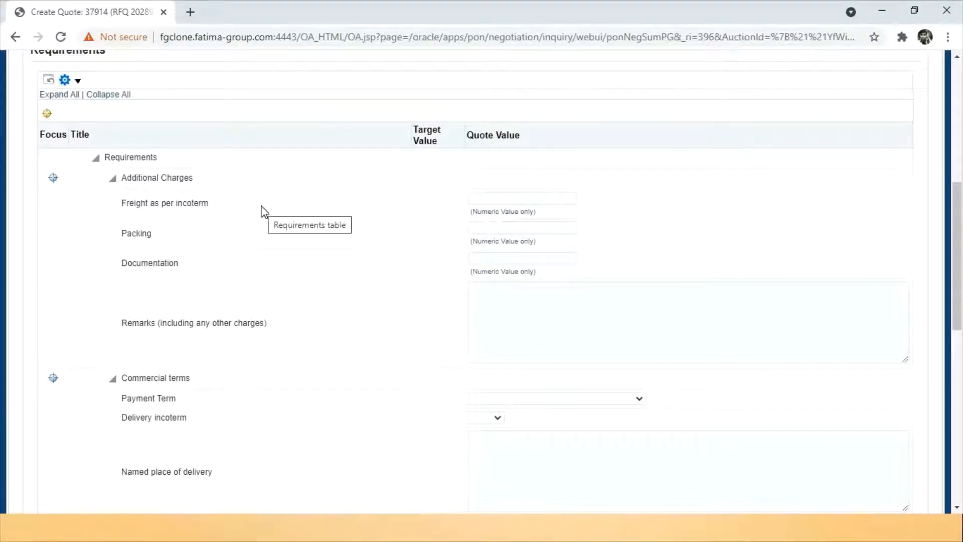
Fill in the quote's additional charges: freight as per incoterm 4000, packing 1000 and documentation 500
left_click(481, 202)
left_click(512, 224)
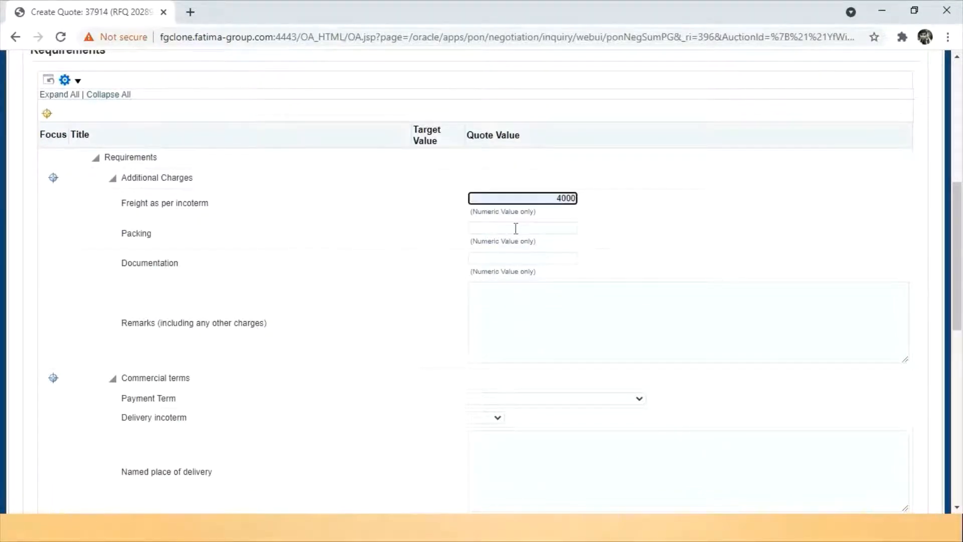
left_click(515, 229)
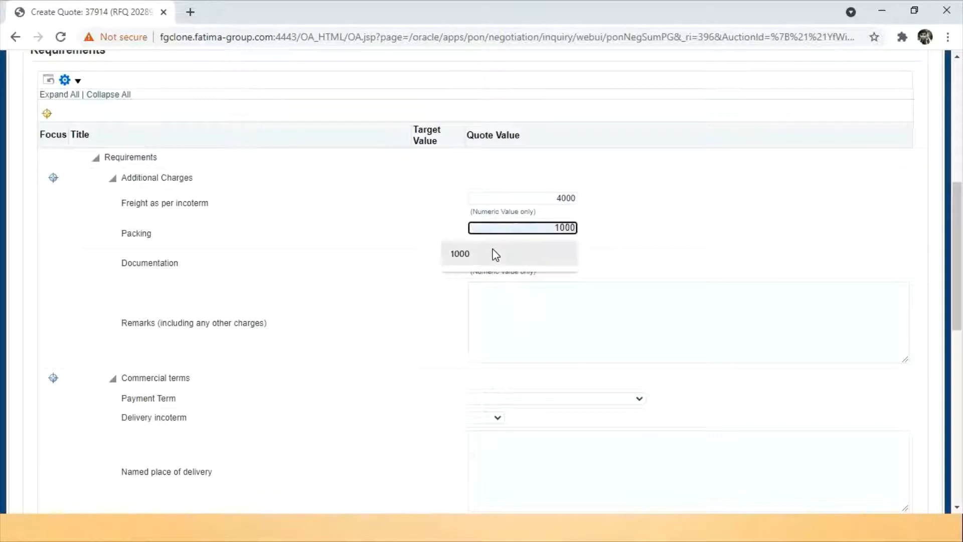
left_click(495, 255)
left_click(516, 259)
left_click(534, 285)
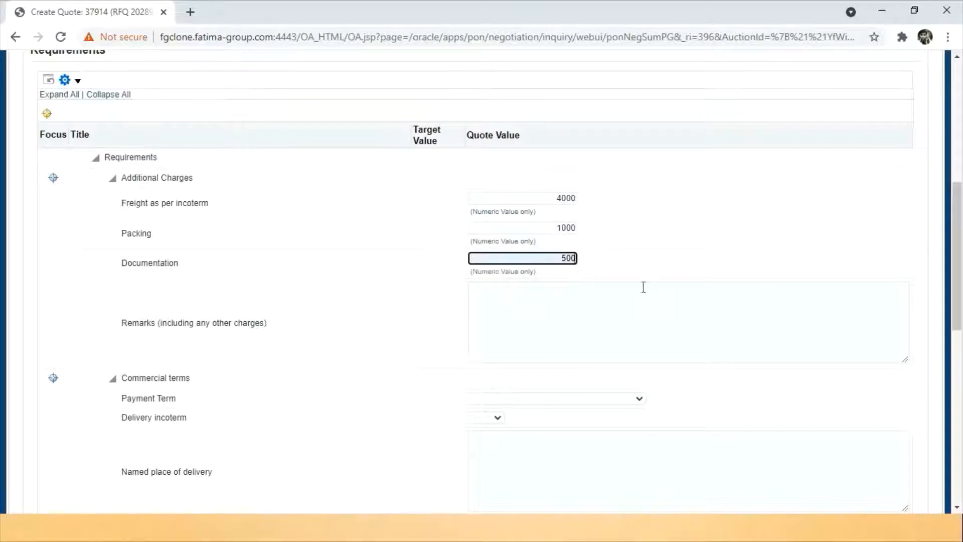
Set the commercial terms to payment term Credit Net 30, delivery incoterm DDP and named place of delivery Sadiqabad
scroll(641, 286, "down", 3)
left_click(644, 225)
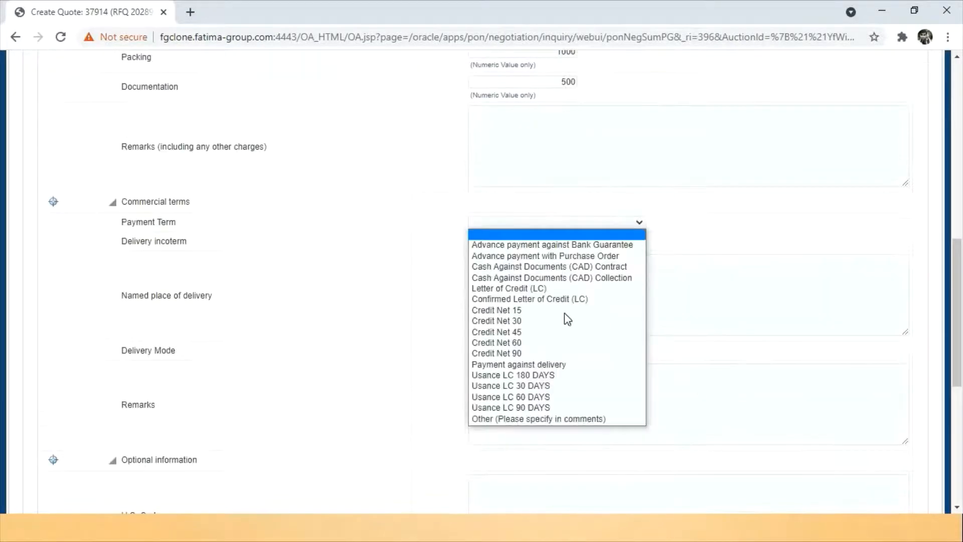
left_click(555, 322)
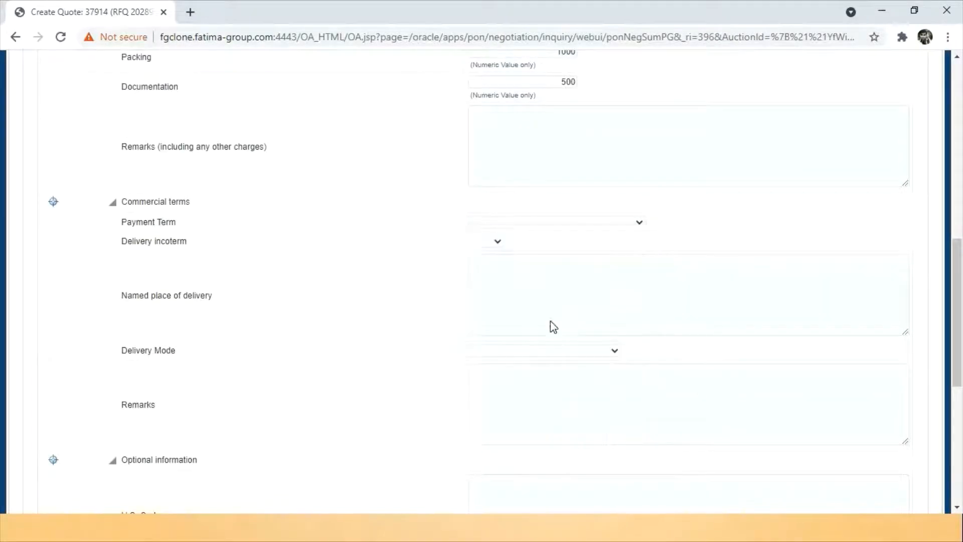
left_click(498, 241)
left_click(495, 309)
left_click(516, 289)
type("Sadiqabad")
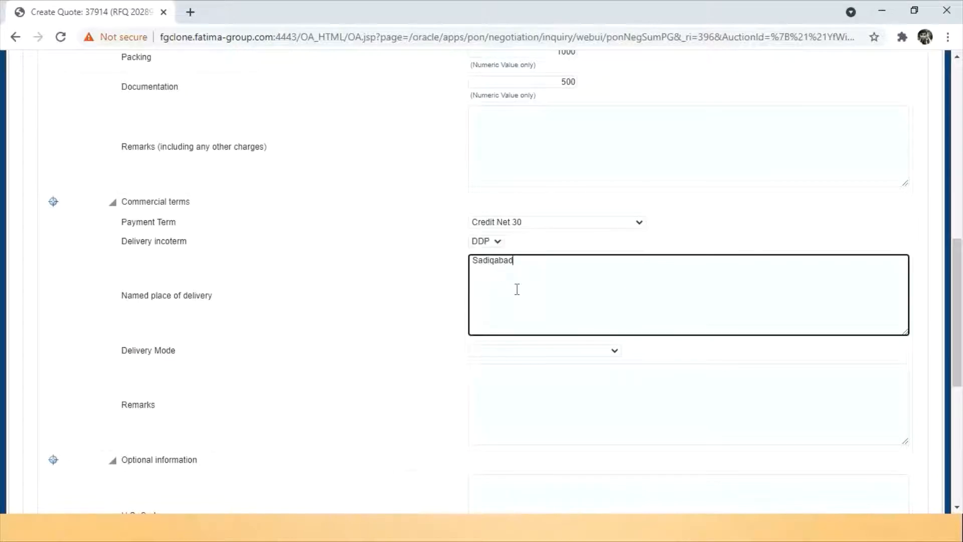
Set the delivery mode to Road and answer Yes to the attachment confirmation question
scroll(546, 317, "down", 2)
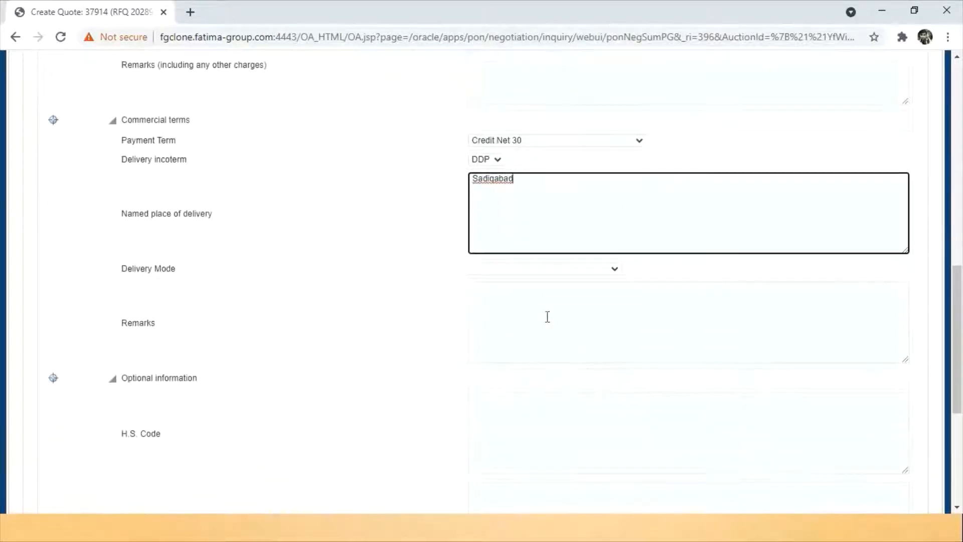
left_click(591, 269)
left_click(512, 311)
scroll(512, 347, "down", 6)
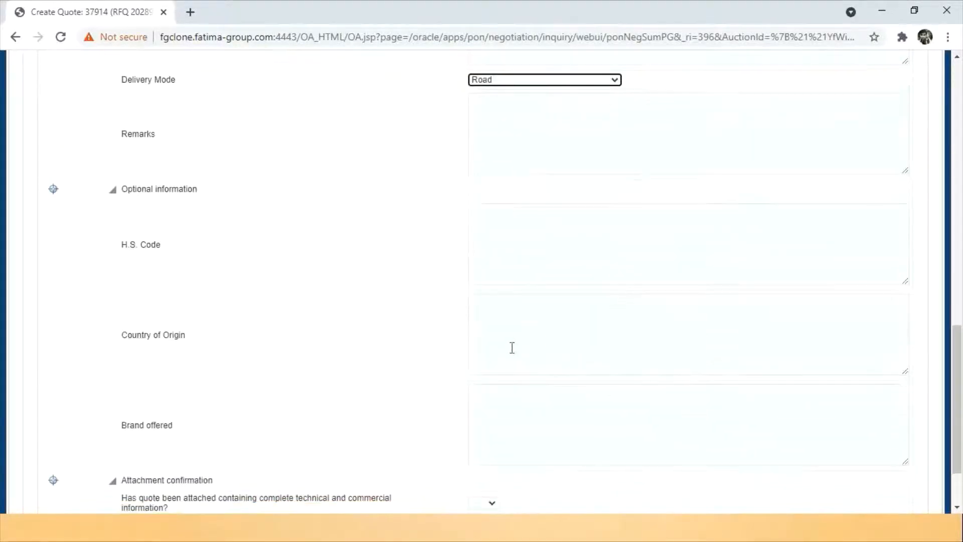
left_click(492, 417)
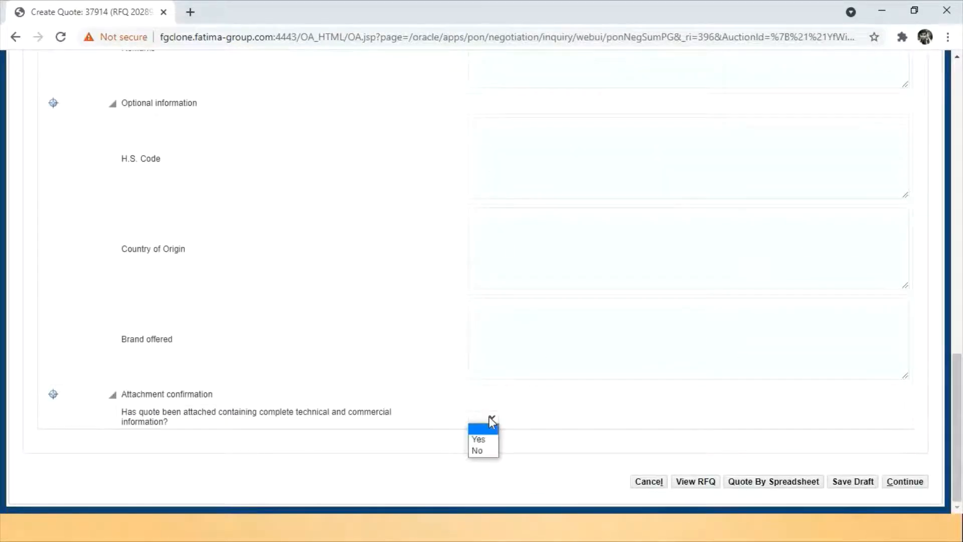
left_click(482, 440)
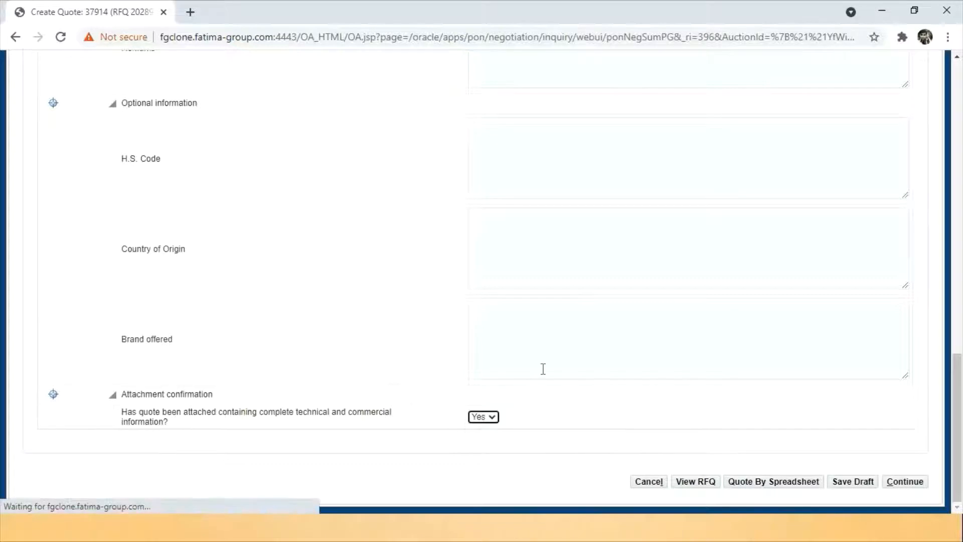
Examine the quote's line items, including their long descriptions, quote price, quantity, need-by date and promised date fields
scroll(543, 369, "up", 7)
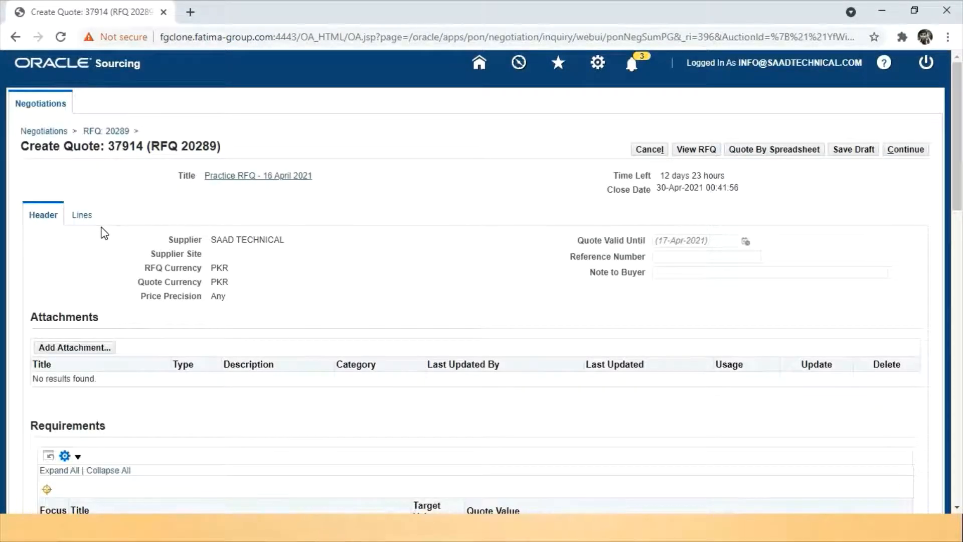
left_click(80, 215)
scroll(305, 279, "down", 1)
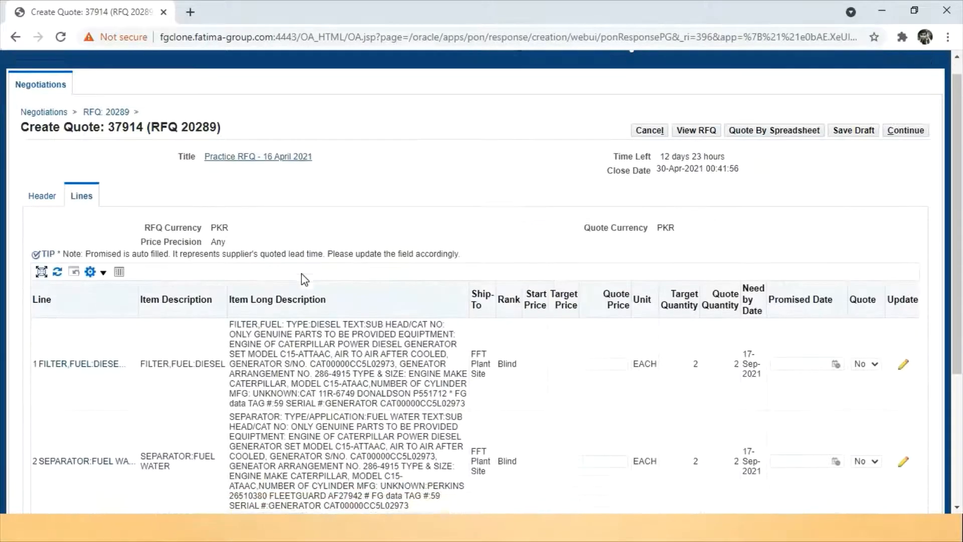
scroll(305, 279, "down", 4)
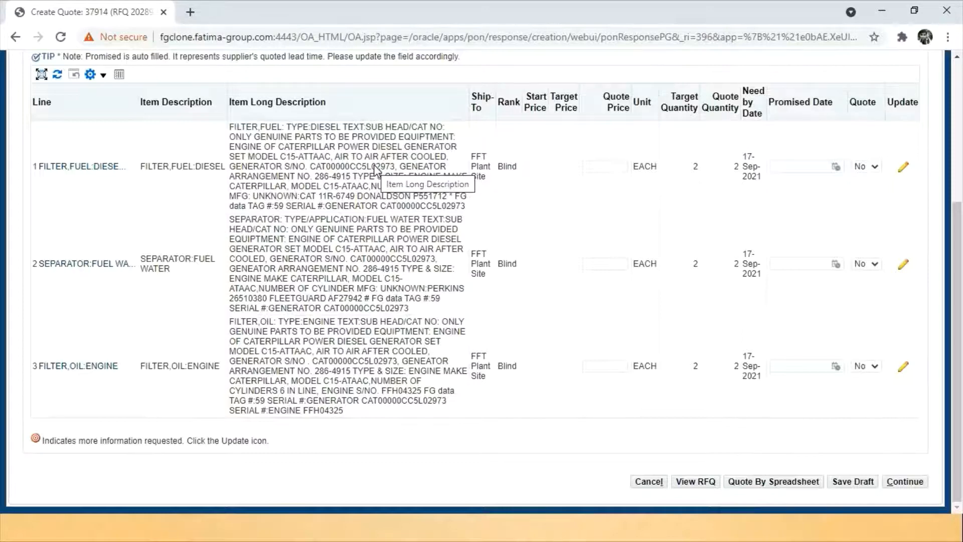
scroll(377, 171, "up", 5)
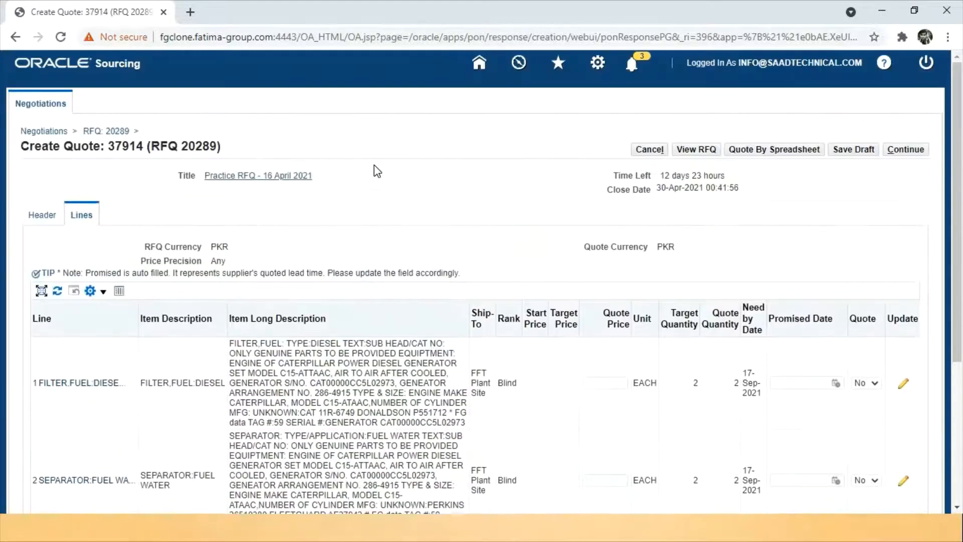
scroll(371, 203, "down", 2)
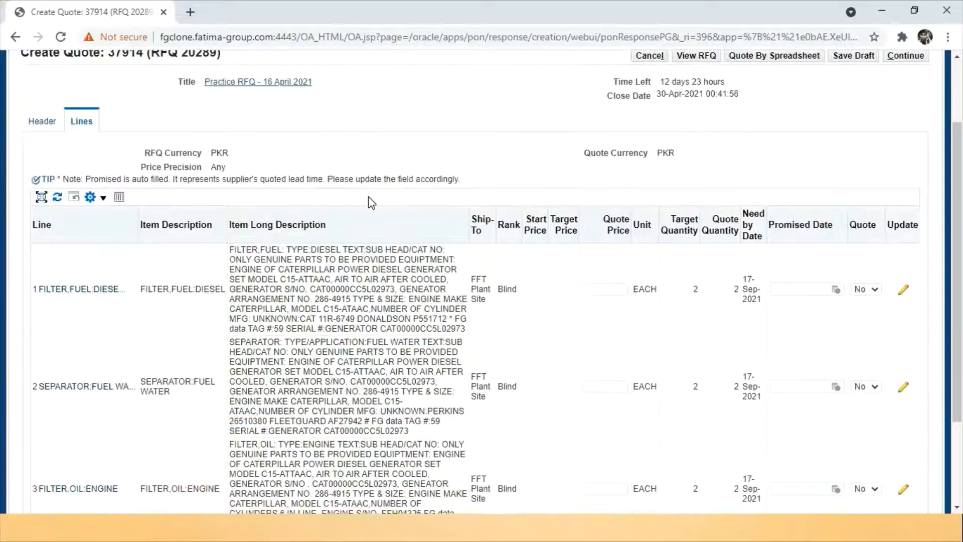
scroll(369, 197, "down", 1)
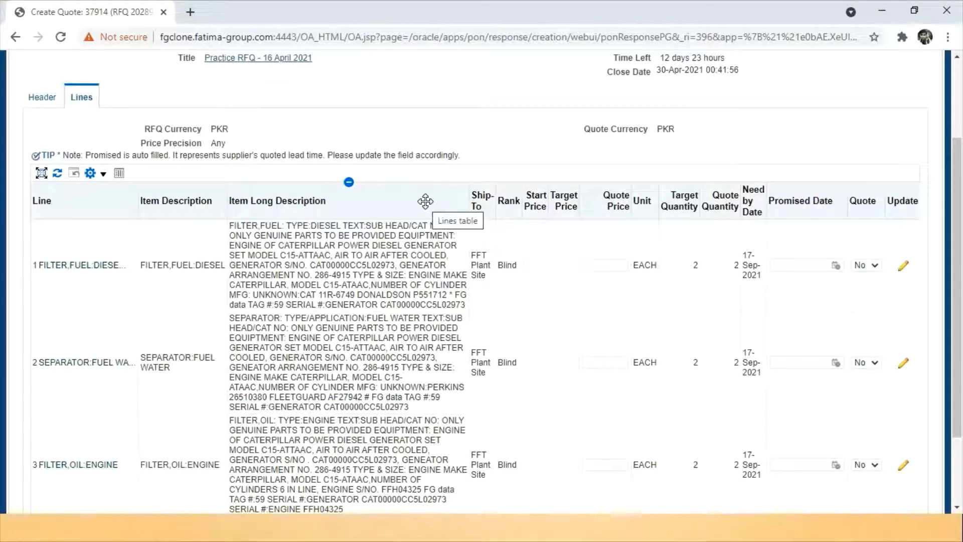
scroll(425, 201, "up", 3)
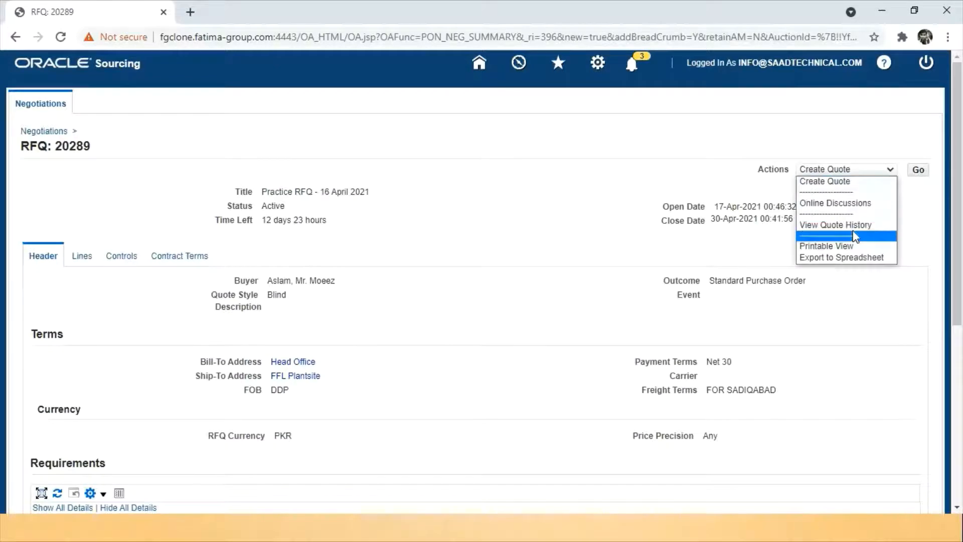
Send the buyer an online discussion message with subject Technical Clarification Required and message text "Type of Air Filter?"
left_click(853, 204)
left_click(918, 170)
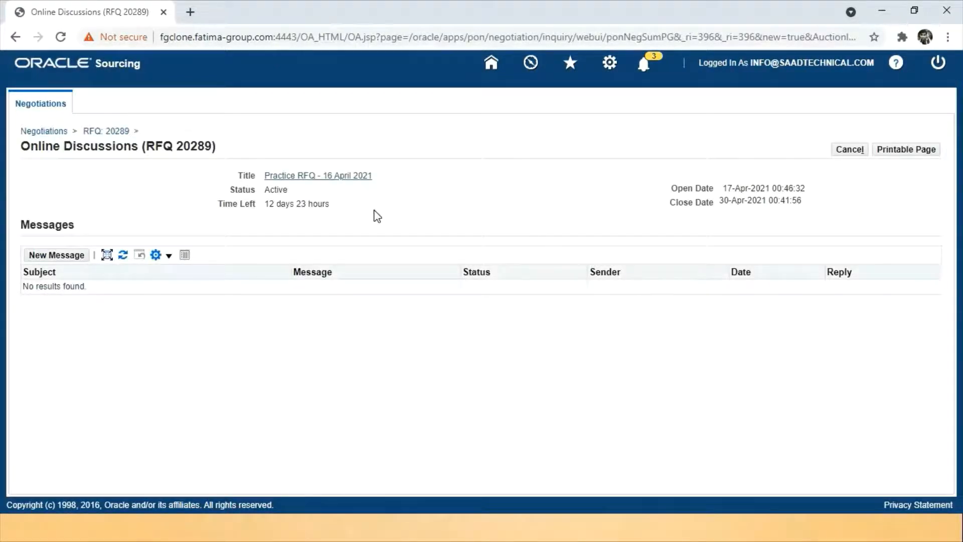
left_click(50, 256)
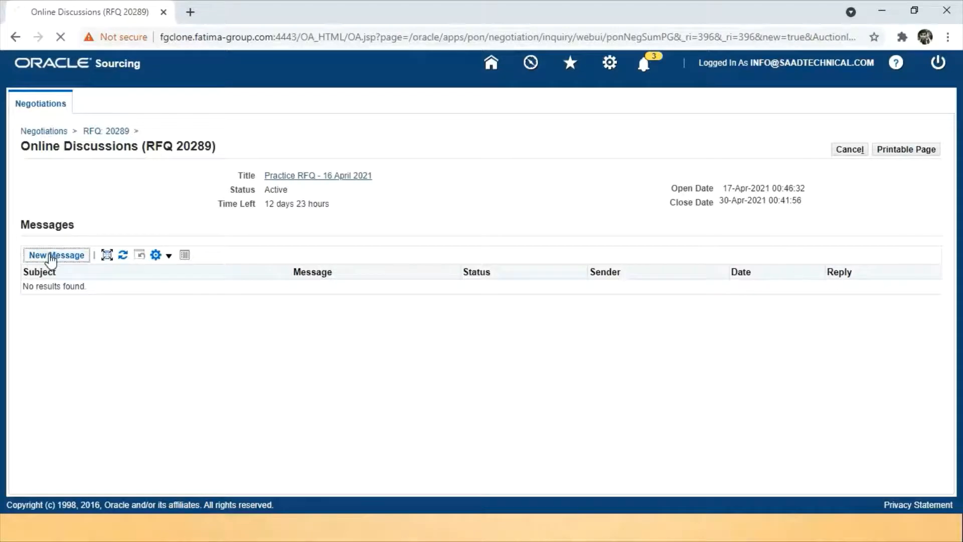
left_click(161, 210)
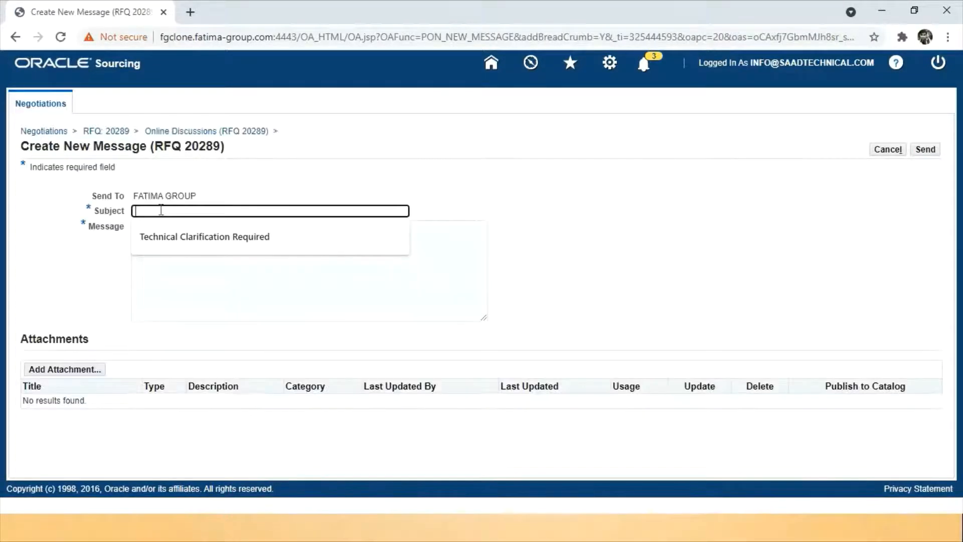
left_click(186, 241)
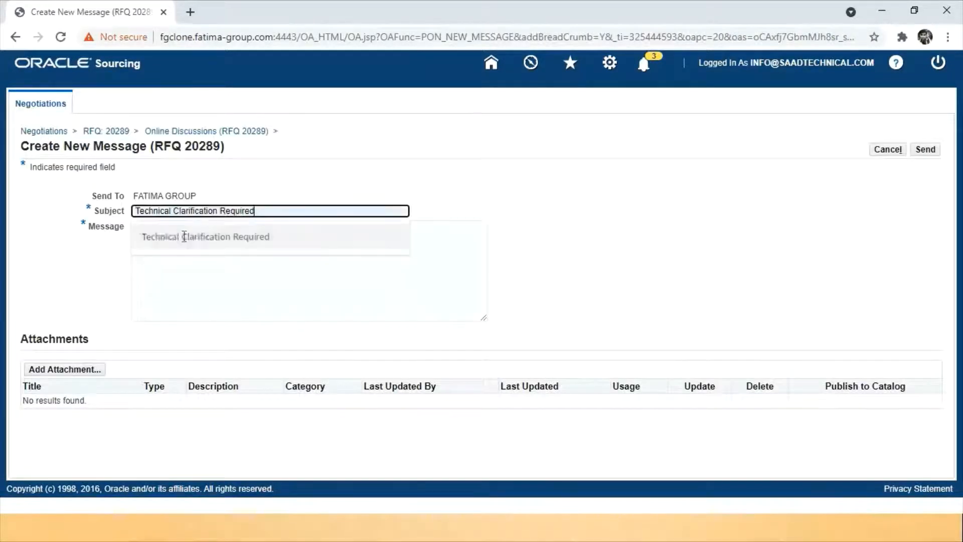
left_click(158, 237)
type("Type of Air Filter?")
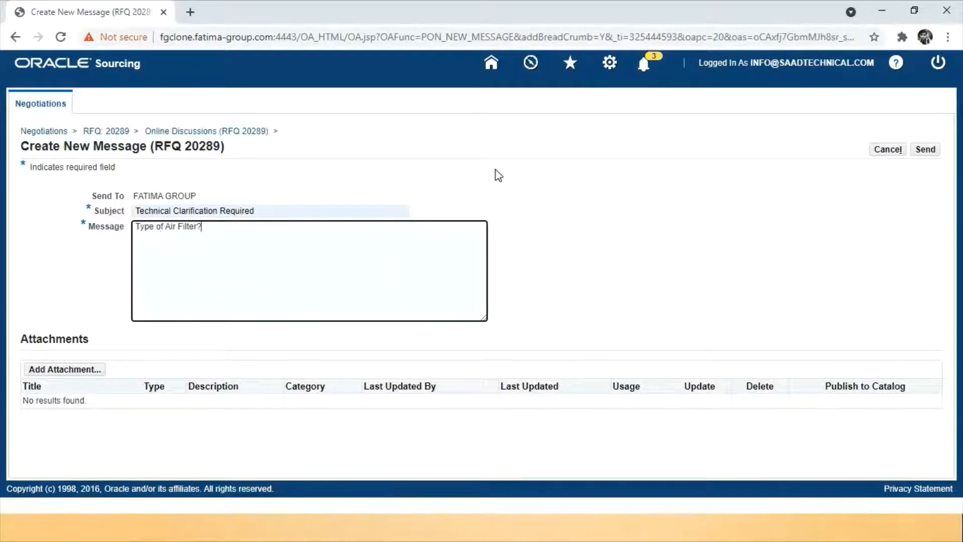
left_click(926, 151)
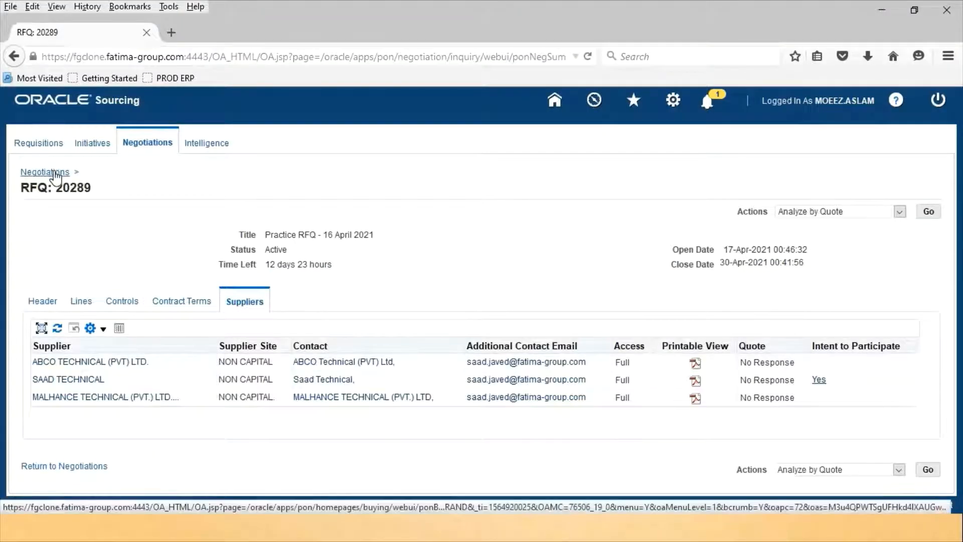
From the buyer's account, go to Practice RFQ - 16 April 2021 and read the supplier's unread discussion message
left_click(56, 174)
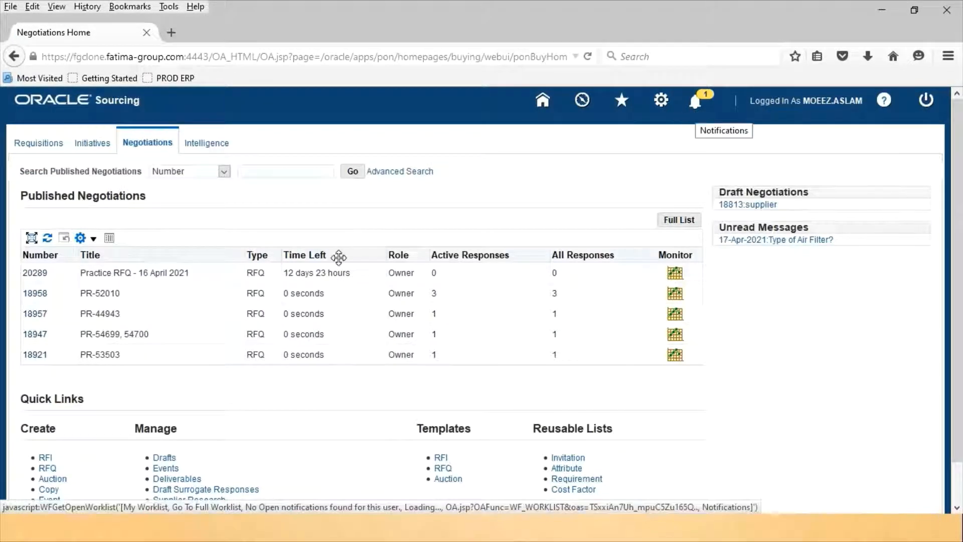
left_click(42, 274)
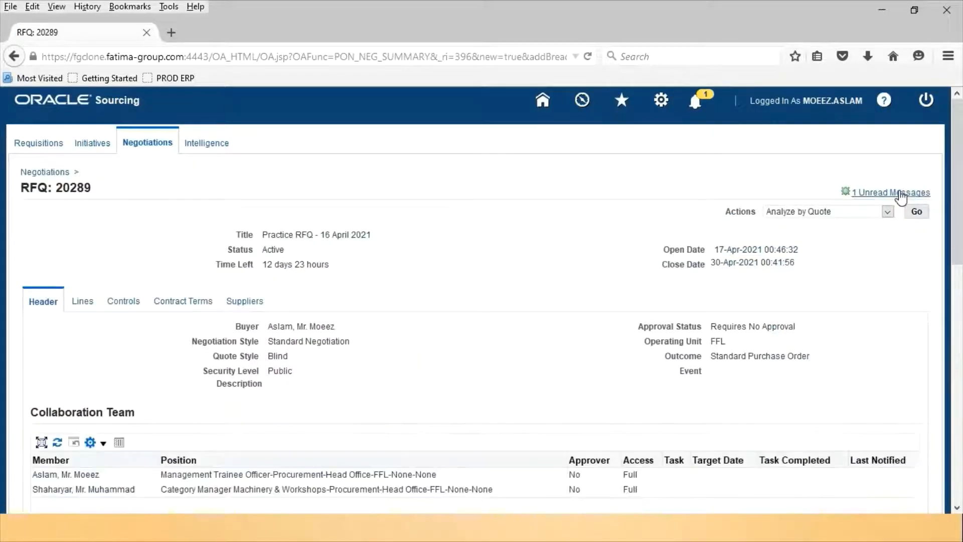
left_click(901, 196)
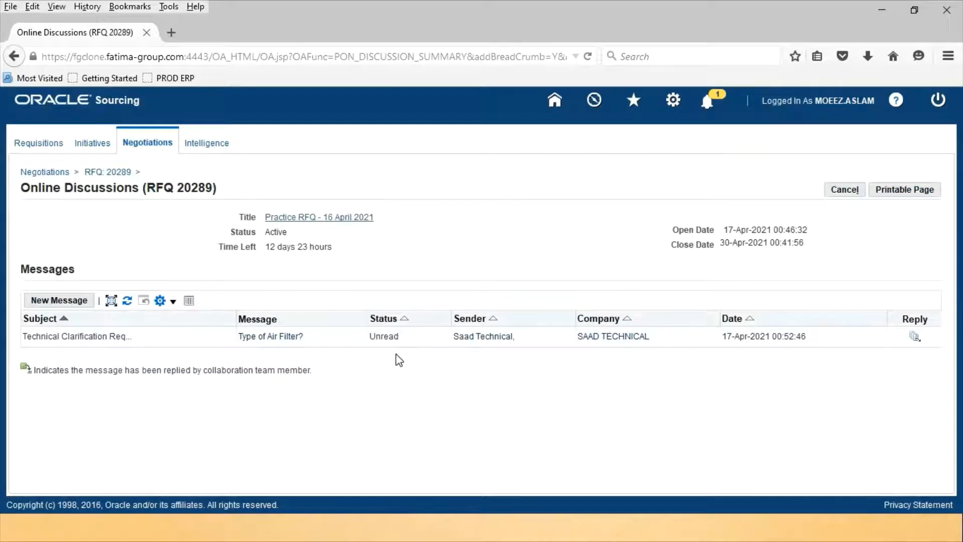
left_click(265, 338)
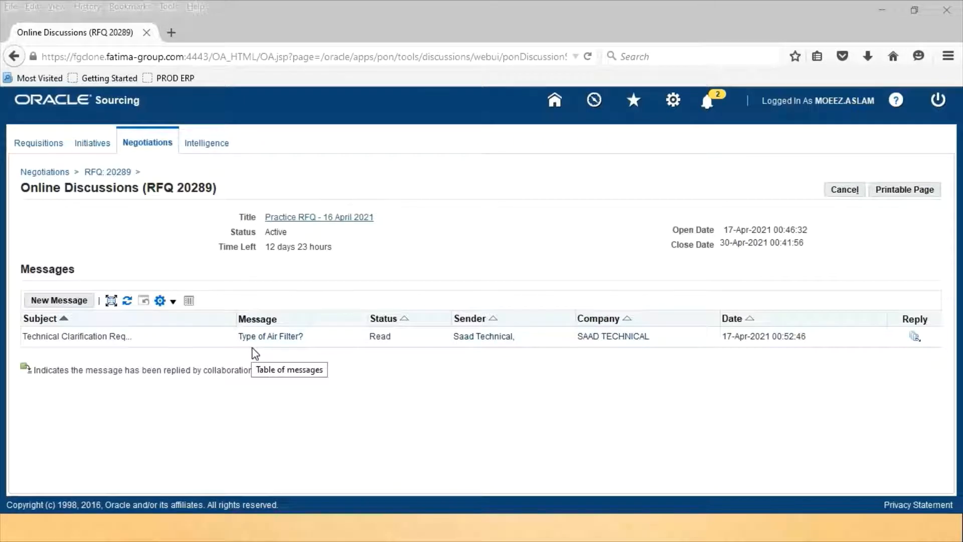
Send an internal message to the other collaboration team member with subject Query and message text "Type of Air Filter?"
left_click(79, 305)
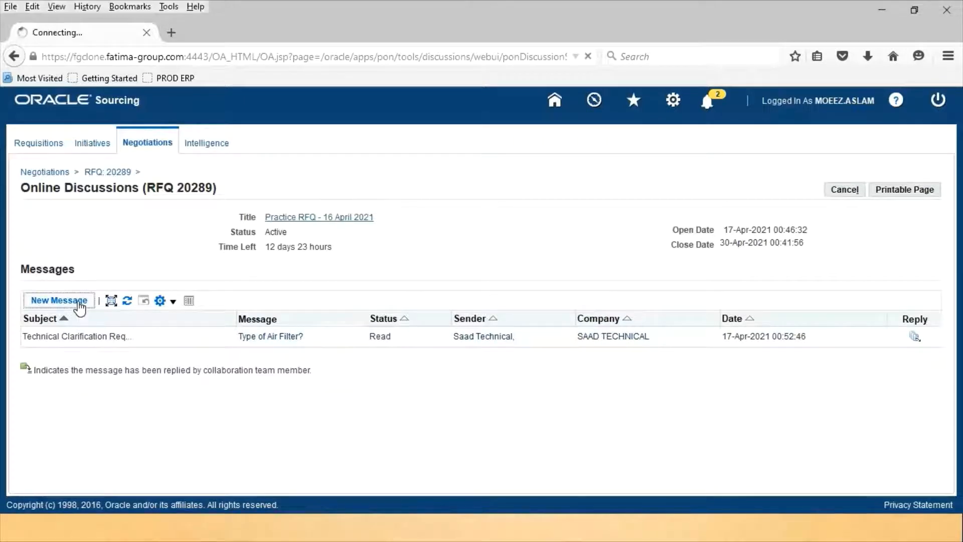
left_click(164, 239)
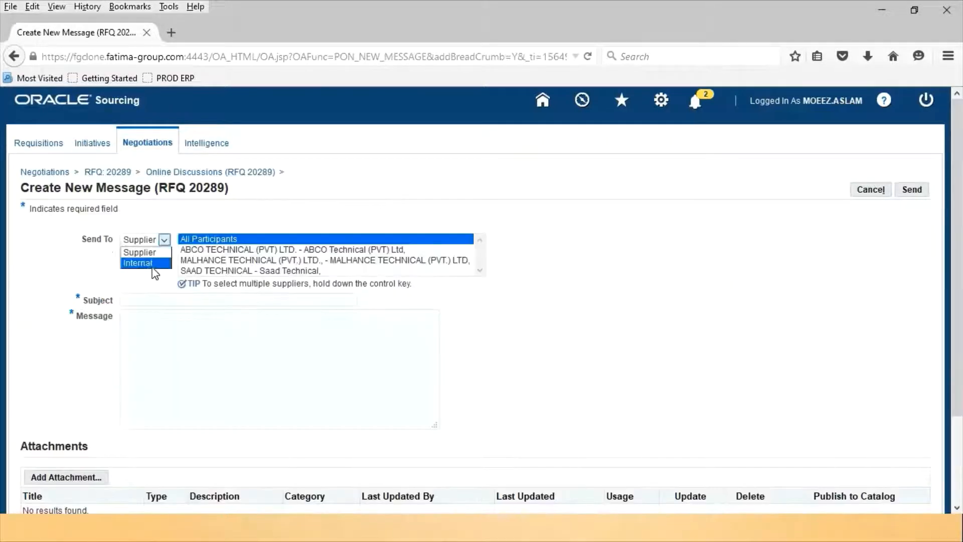
left_click(151, 265)
left_click(260, 250)
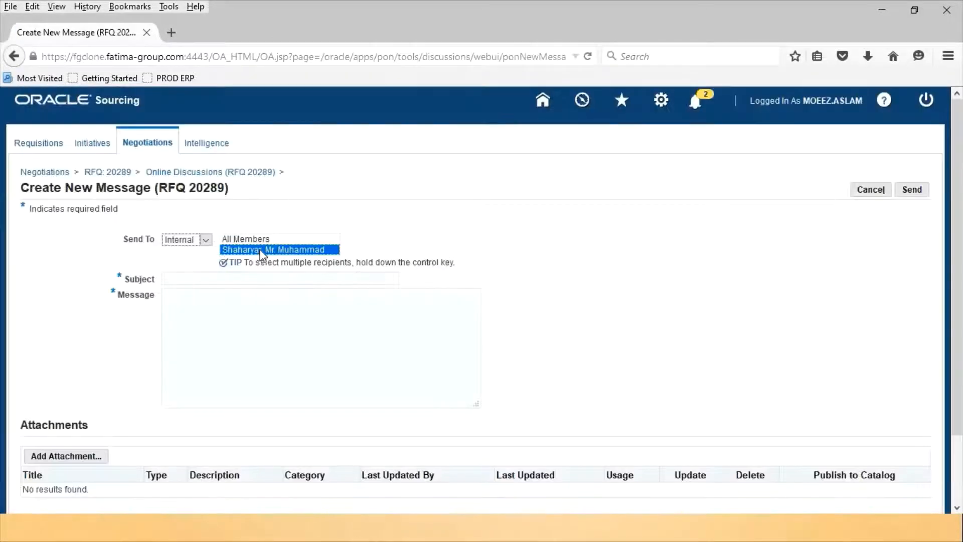
left_click(193, 280)
scroll(192, 280, "down", 2)
type("Query")
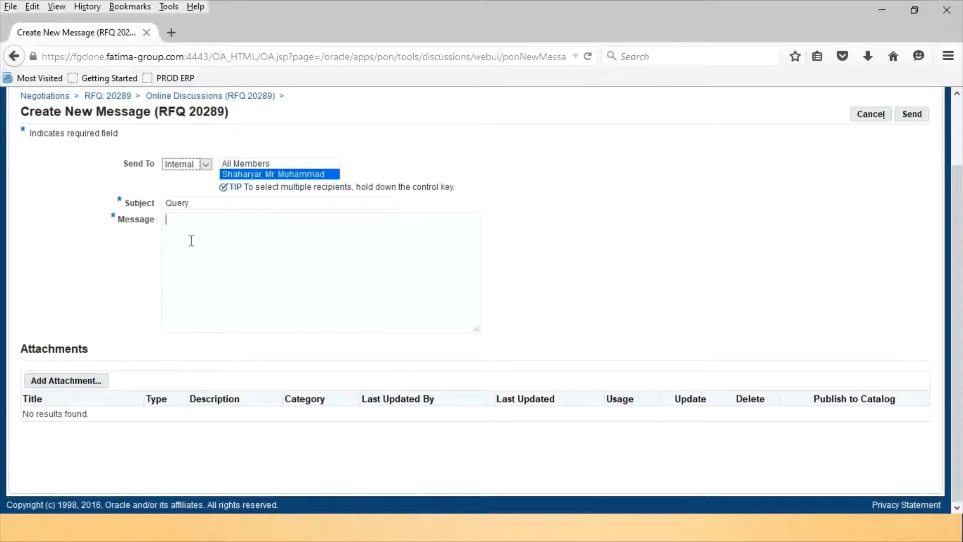
left_click(191, 239)
type("Type of Air Filter?")
left_click(911, 115)
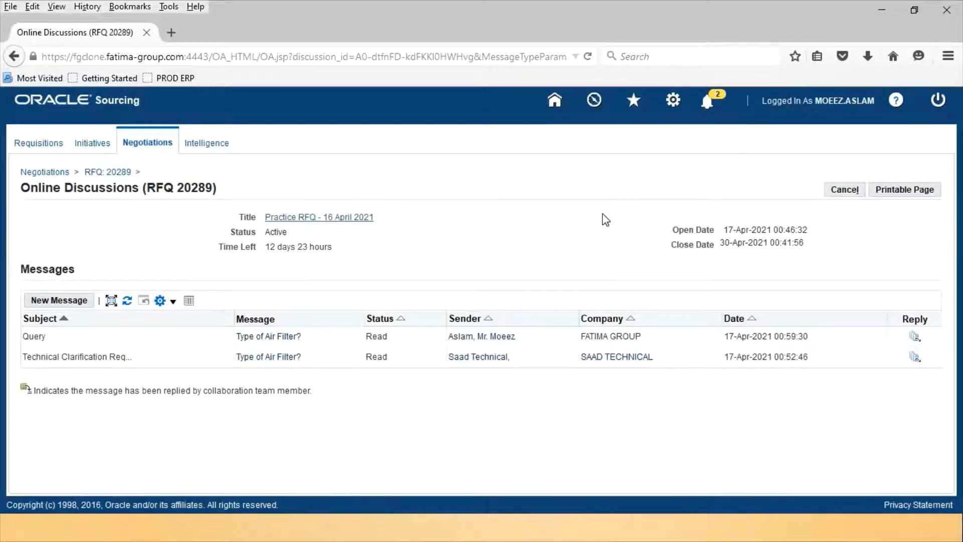
Reply to SAAD TECHNICAL's technical clarification message with the answer "Type A" below the original message
left_click(914, 357)
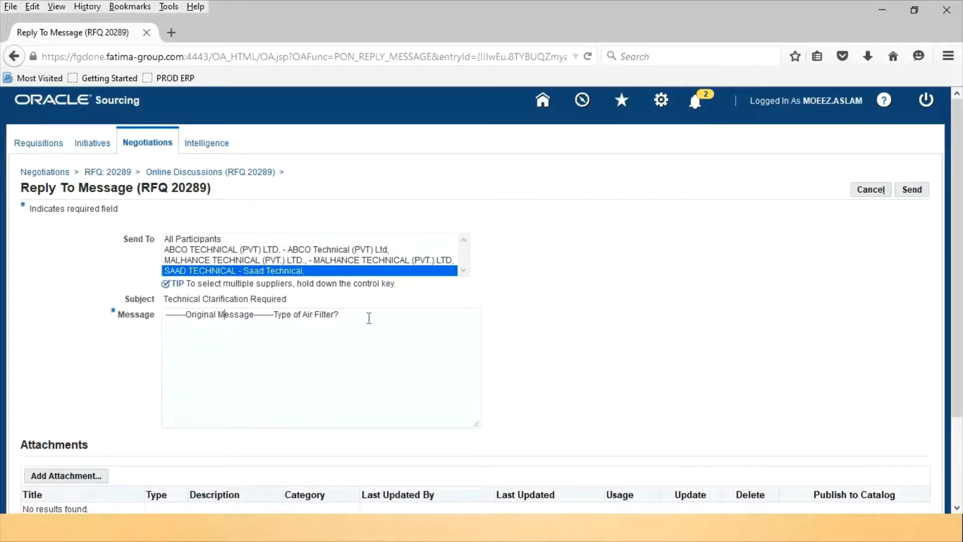
left_click(368, 318)
key("Return")
key("Return")
type("Type A")
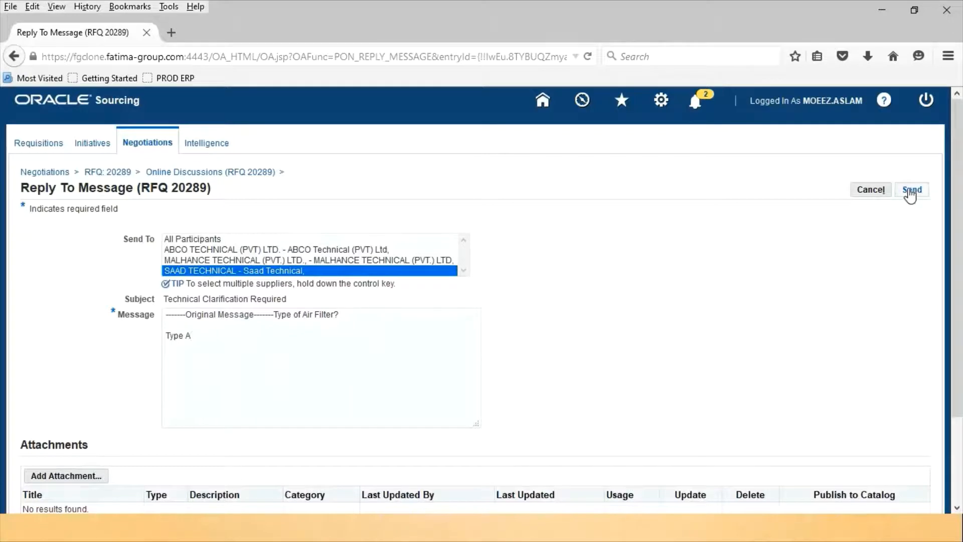
left_click(911, 193)
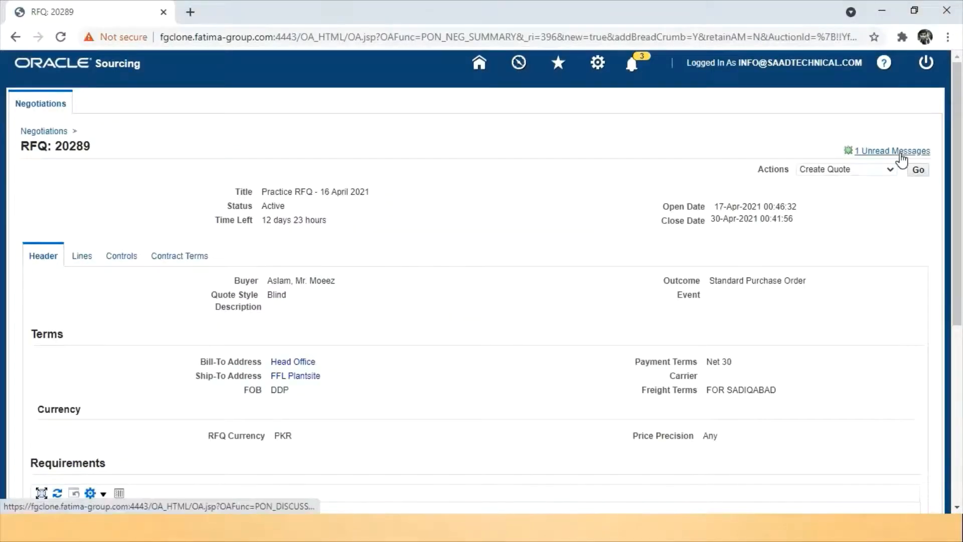
From the supplier's account, read the buyer's unread reply in the online discussions and return to the RFQ
left_click(901, 155)
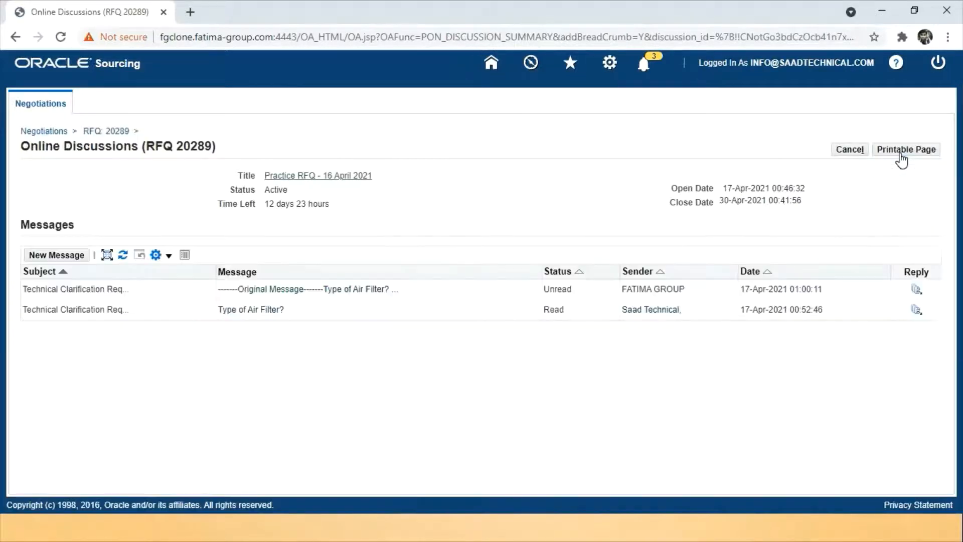
left_click(357, 290)
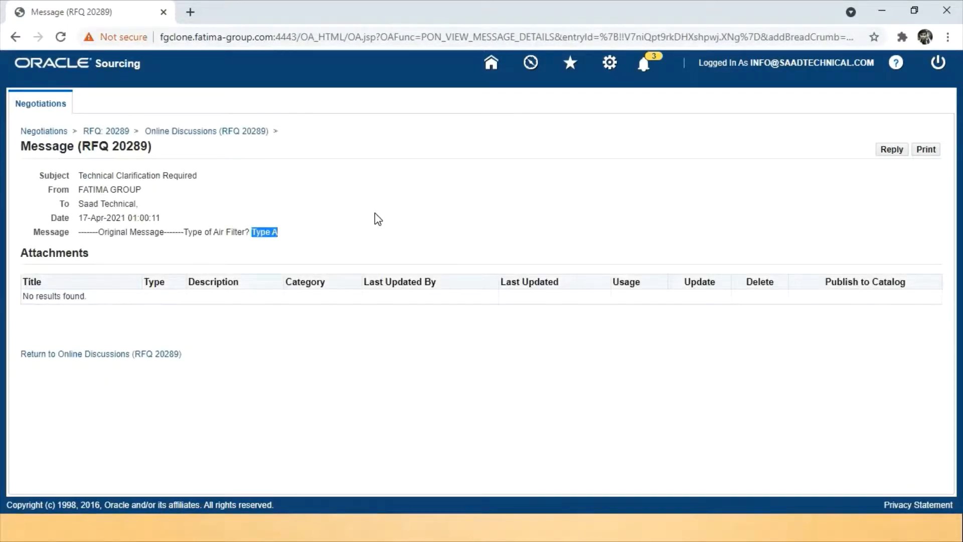
left_click(110, 135)
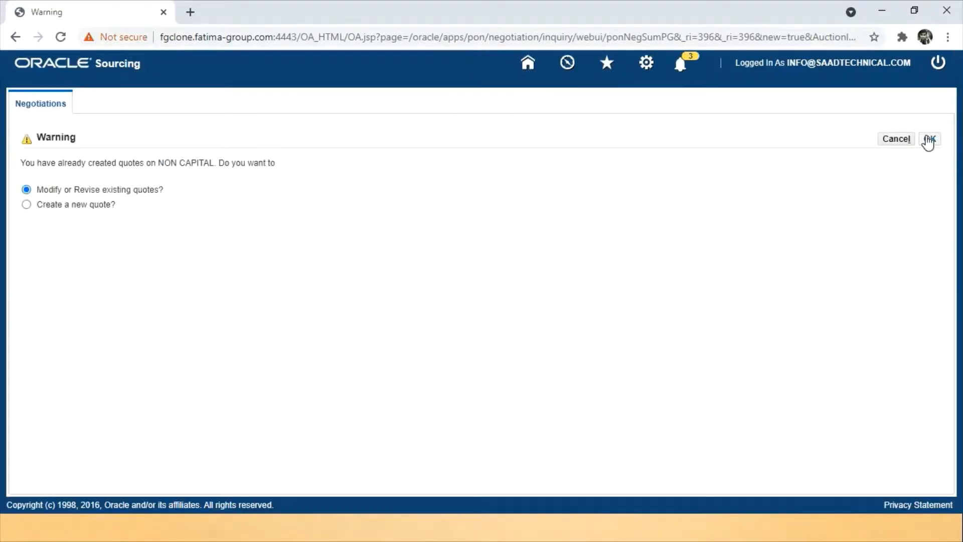
Choose to modify or revise existing quotes, reopen the draft quote and check its filled-in requirements
left_click(929, 141)
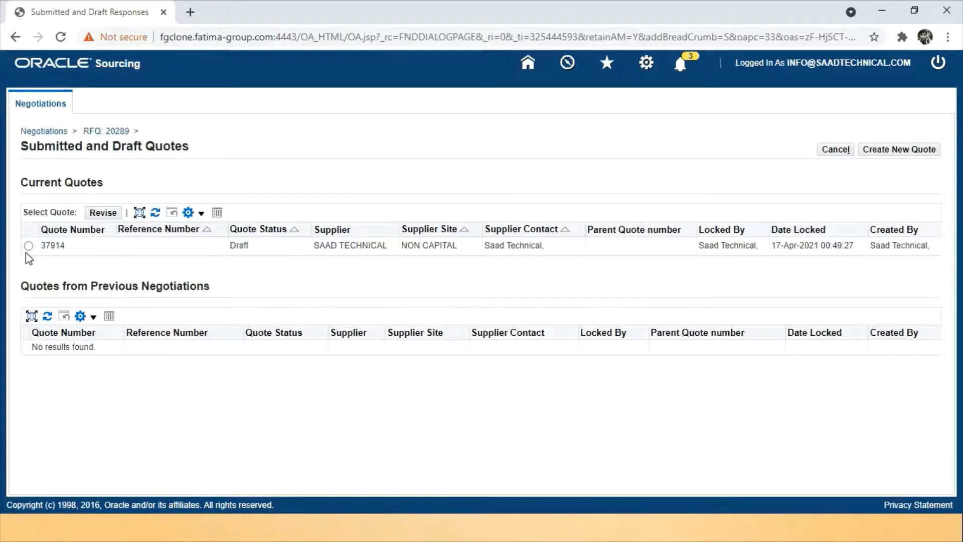
left_click(29, 246)
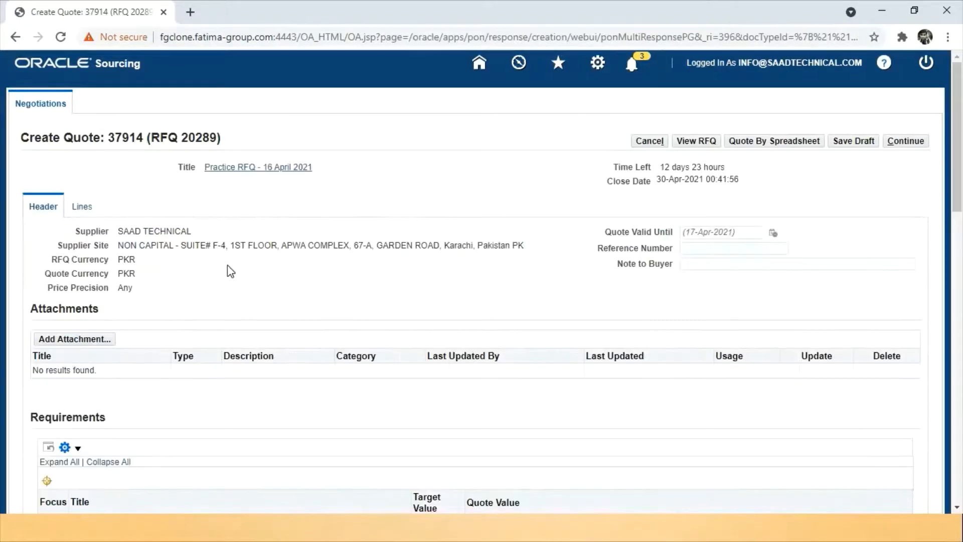
scroll(228, 271, "down", 8)
scroll(227, 265, "down", 9)
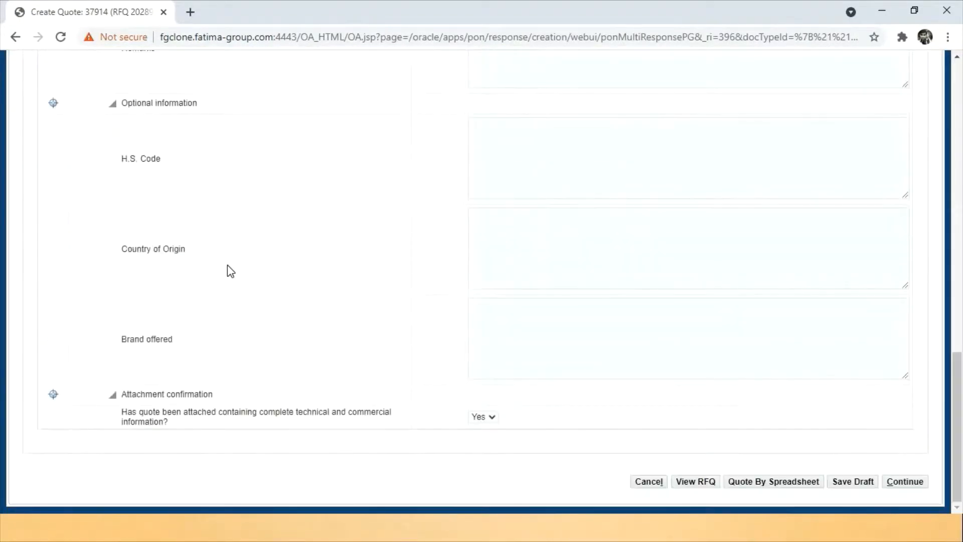
scroll(227, 265, "up", 20)
Set the line quote prices to 400 for the fuel filter, 200 for the separator and 5000 for the oil filter, and continue to review
left_click(83, 208)
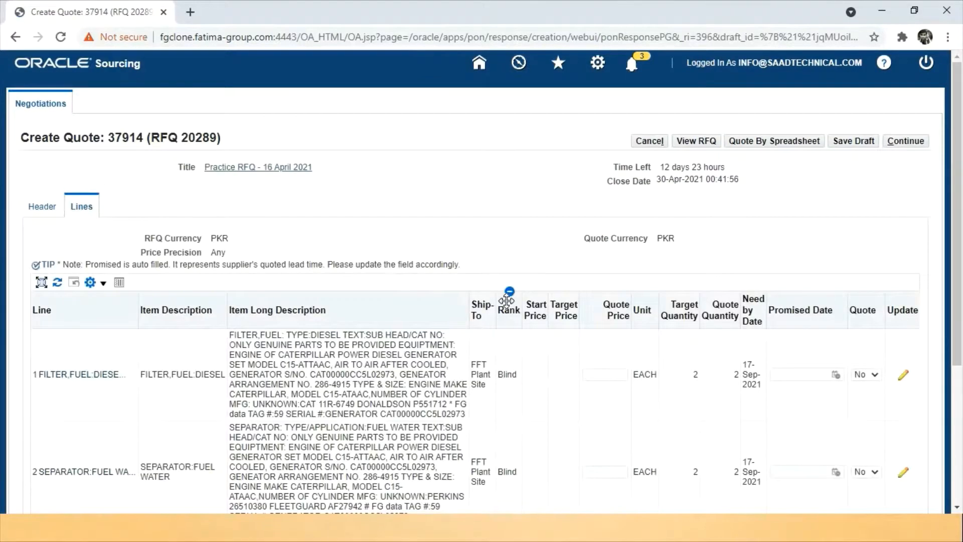
scroll(506, 301, "down", 2)
scroll(507, 301, "down", 1)
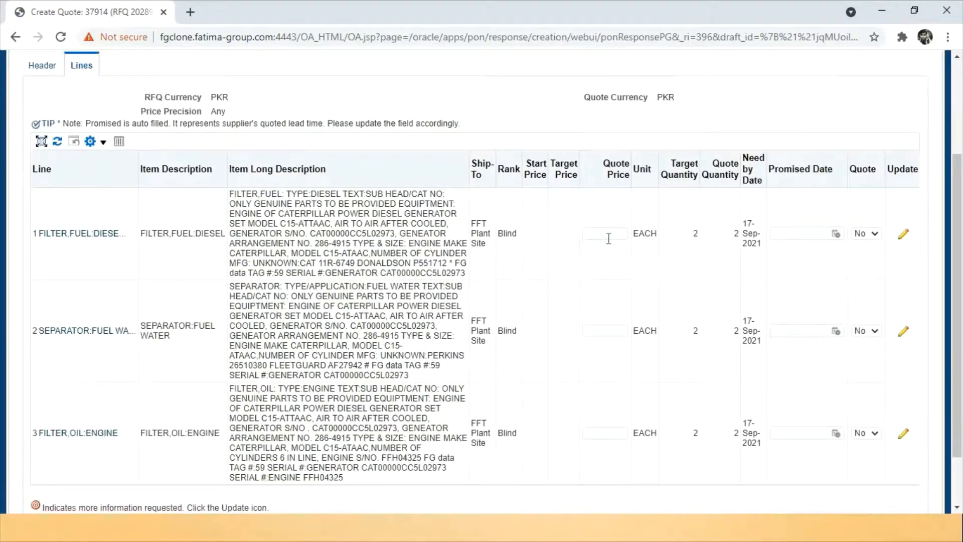
left_click(609, 238)
left_click(566, 257)
left_click(607, 328)
left_click(570, 354)
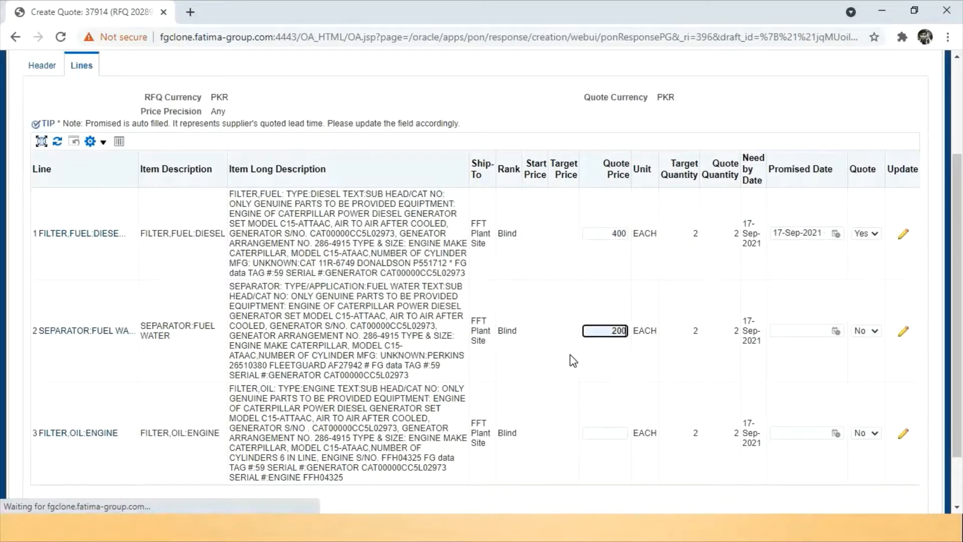
scroll(610, 381, "down", 2)
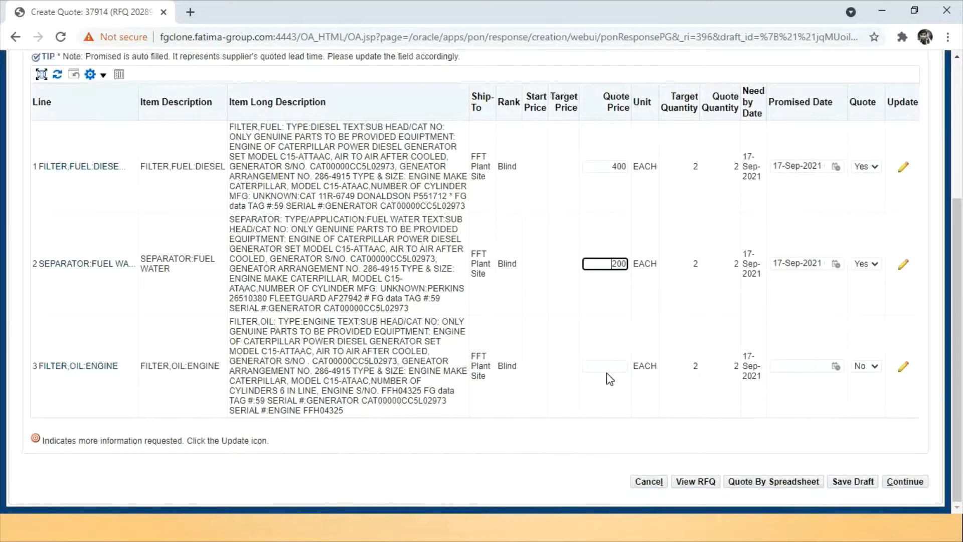
left_click(609, 367)
left_click(571, 390)
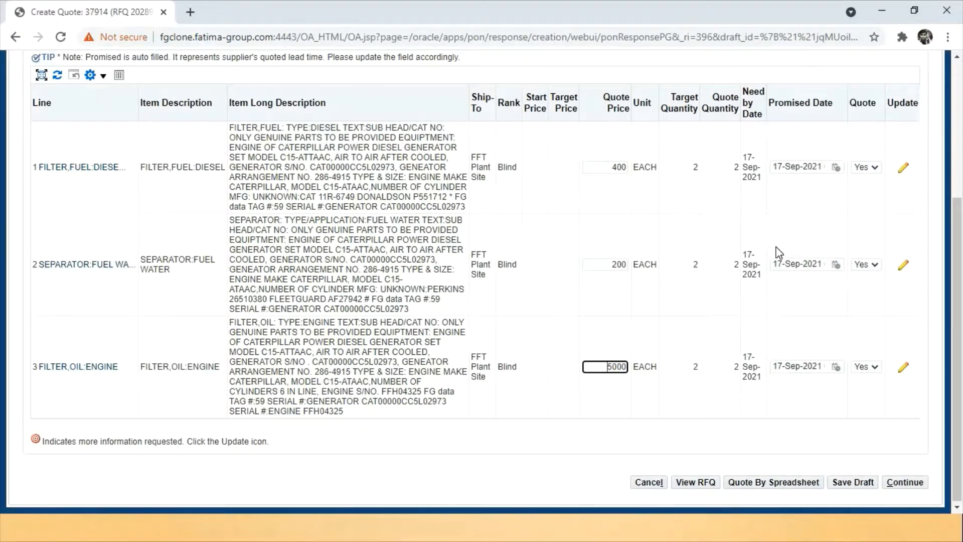
left_click(899, 480)
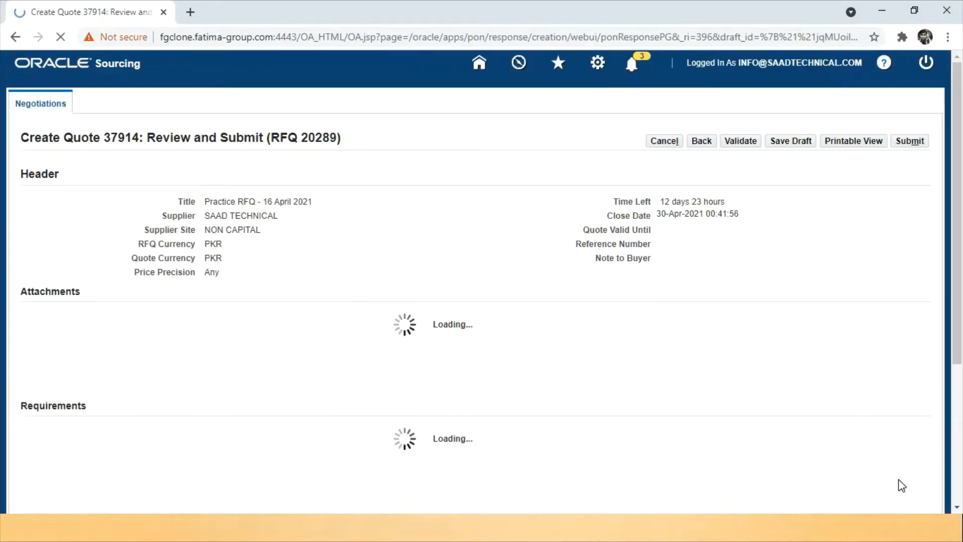